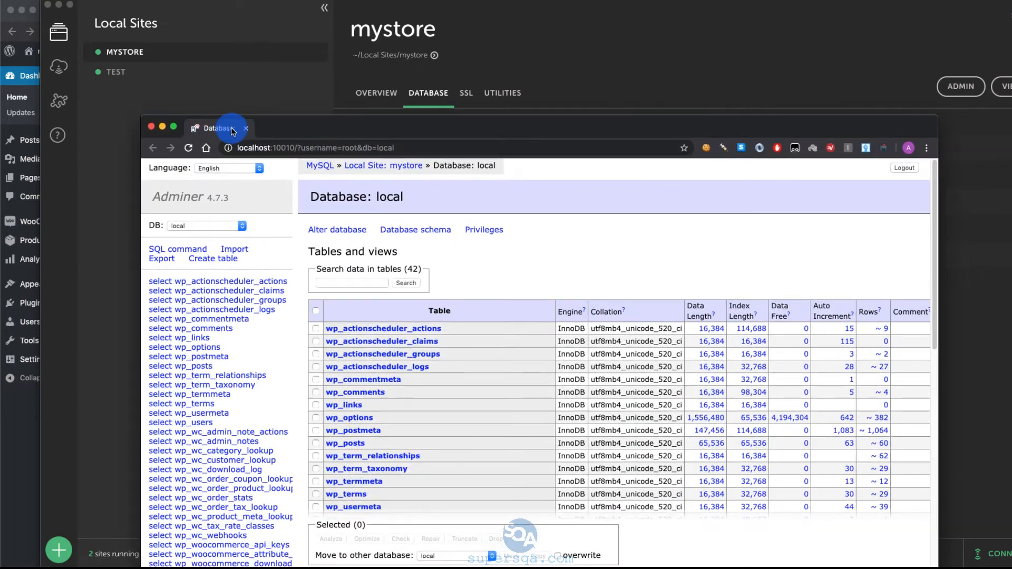
Step: Enlarge the Adminer window, examine the list of tables in the local database, and open the structure of wp_actionscheduler_actions
{"action": "double_click", "coordinate": [412, 132]}
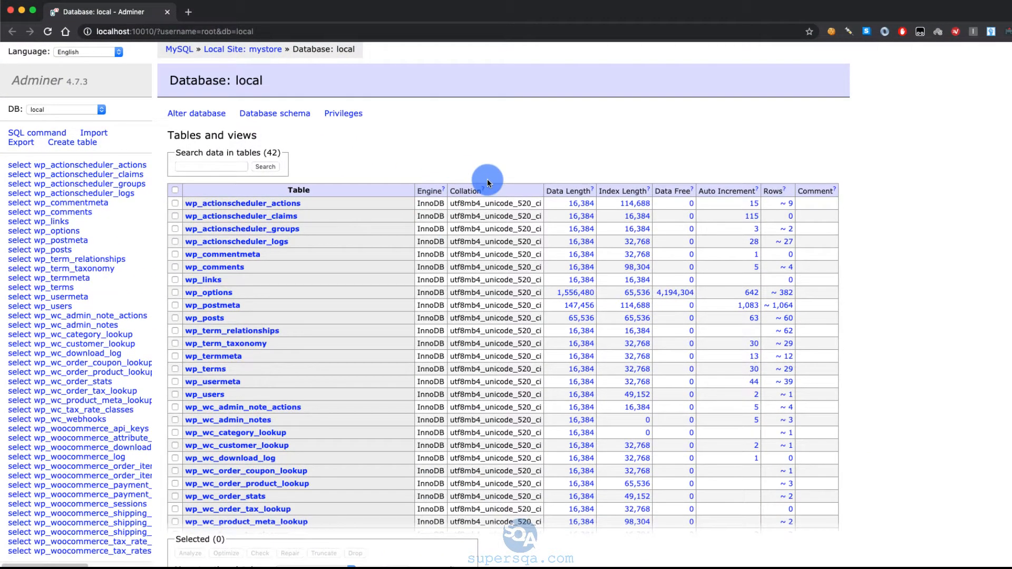
{"action": "scroll", "coordinate": [289, 319], "scroll_direction": "down", "scroll_amount": 3}
{"action": "scroll", "coordinate": [290, 318], "scroll_direction": "down", "scroll_amount": 10}
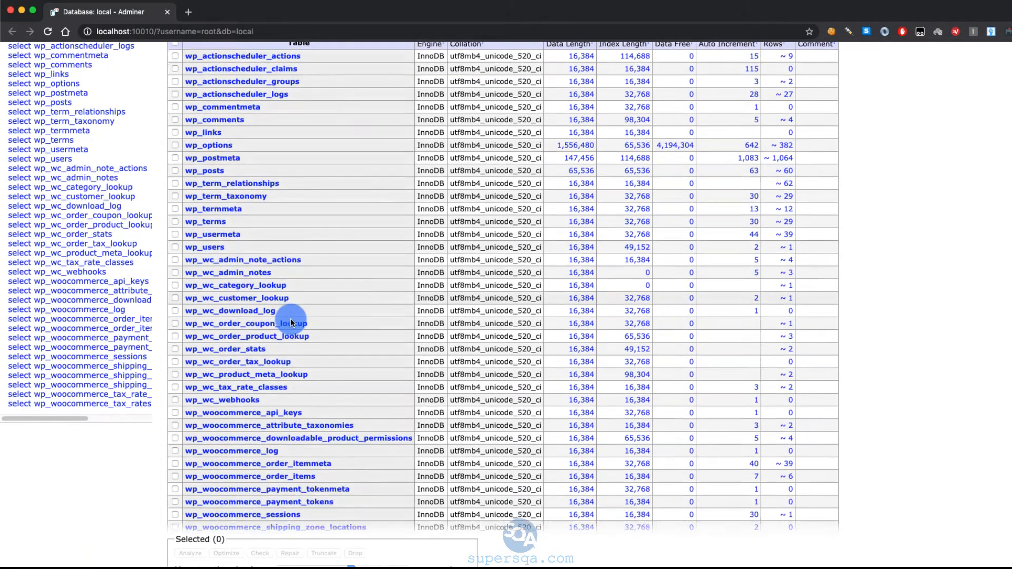
{"action": "scroll", "coordinate": [289, 320], "scroll_direction": "up", "scroll_amount": 15}
{"action": "scroll", "coordinate": [225, 179], "scroll_direction": "down", "scroll_amount": 3}
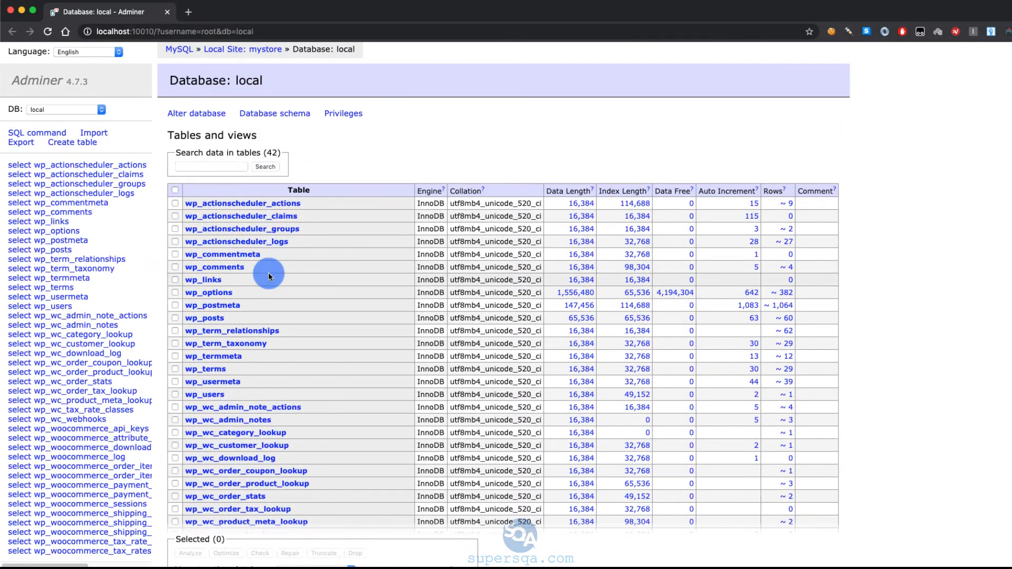
{"action": "scroll", "coordinate": [268, 273], "scroll_direction": "down", "scroll_amount": 3}
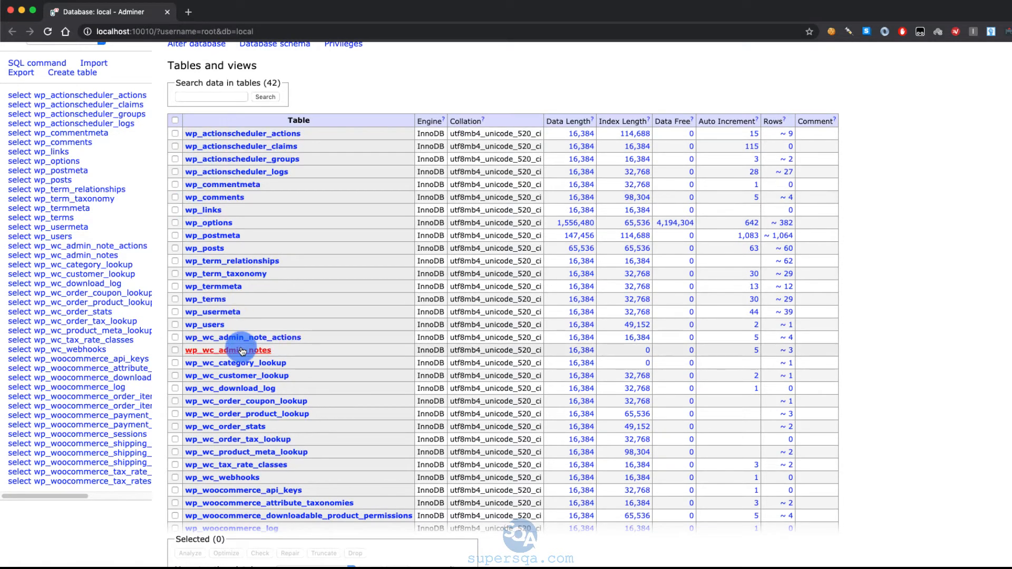
{"action": "scroll", "coordinate": [310, 384], "scroll_direction": "down", "scroll_amount": 5}
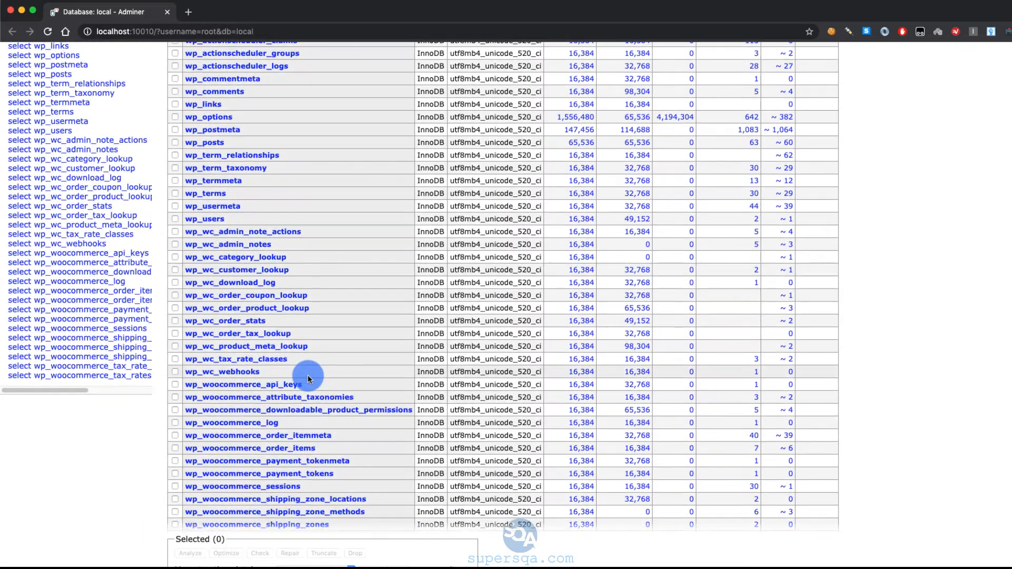
{"action": "scroll", "coordinate": [199, 444], "scroll_direction": "down", "scroll_amount": 5}
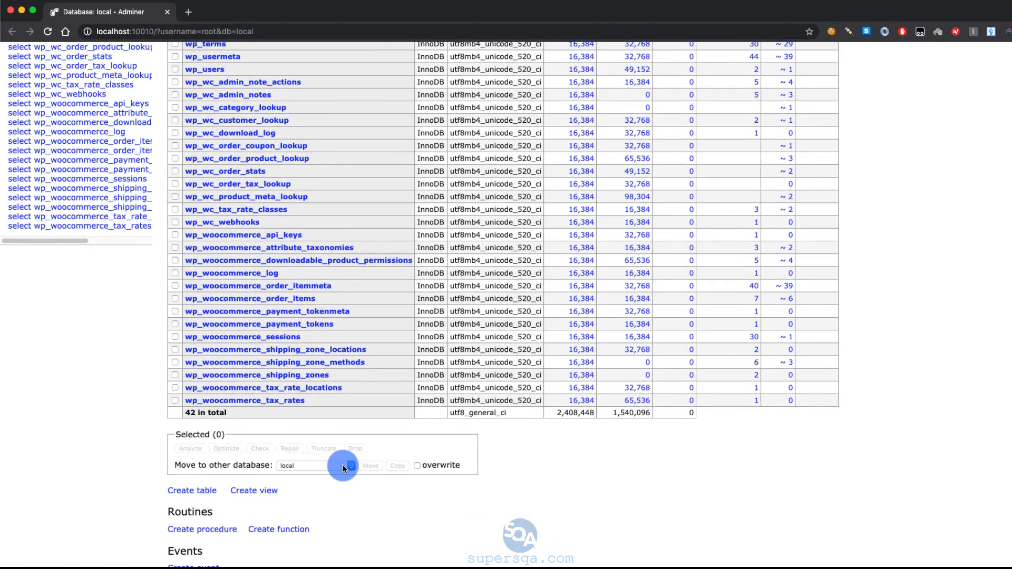
{"action": "scroll", "coordinate": [414, 506], "scroll_direction": "up", "scroll_amount": 10}
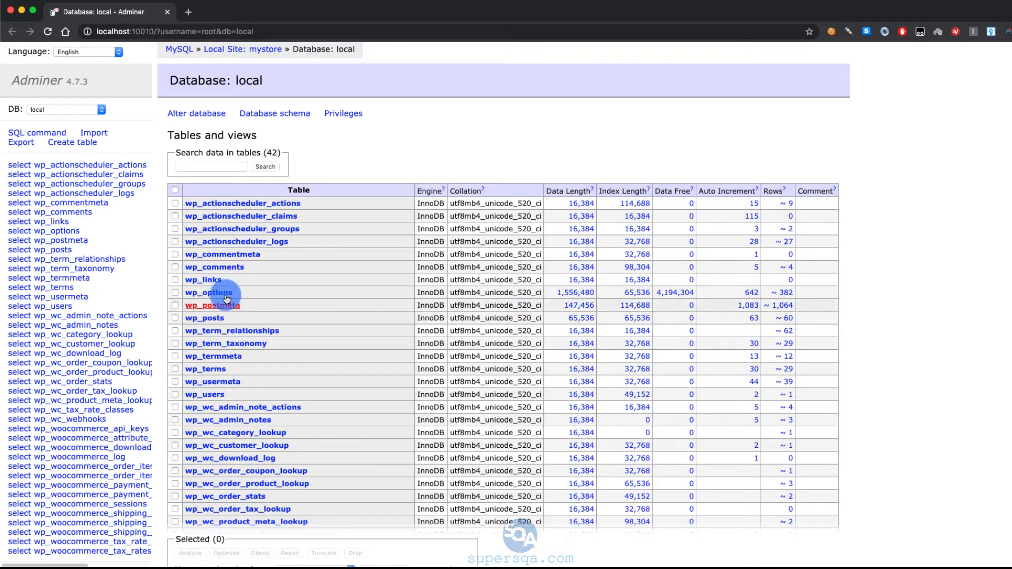
{"action": "left_click", "coordinate": [72, 166]}
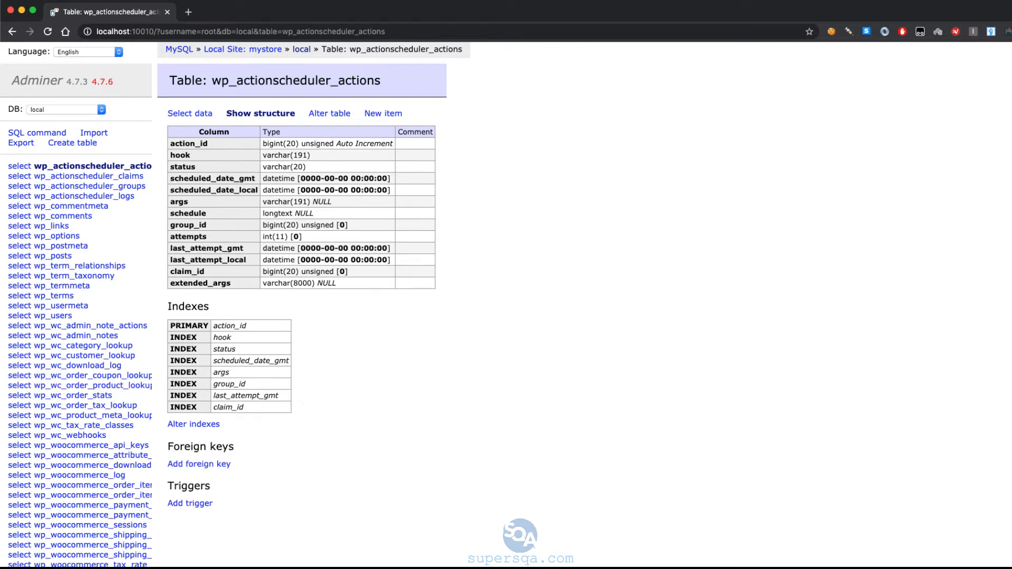
Step: Switch to MySQL Workbench and start a new connection named mystore
{"action": "left_click", "coordinate": [1, 395]}
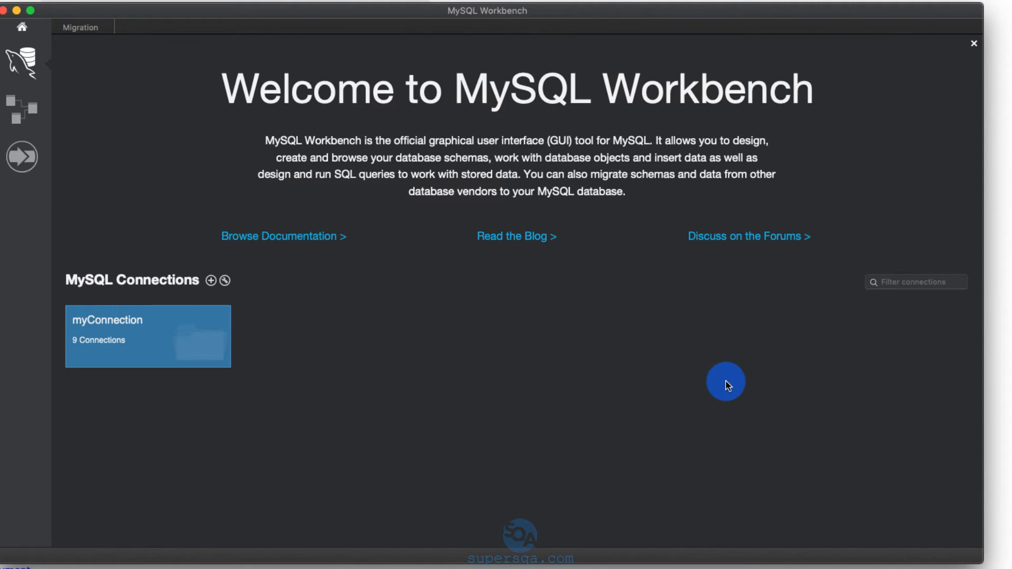
{"action": "left_click", "coordinate": [211, 280]}
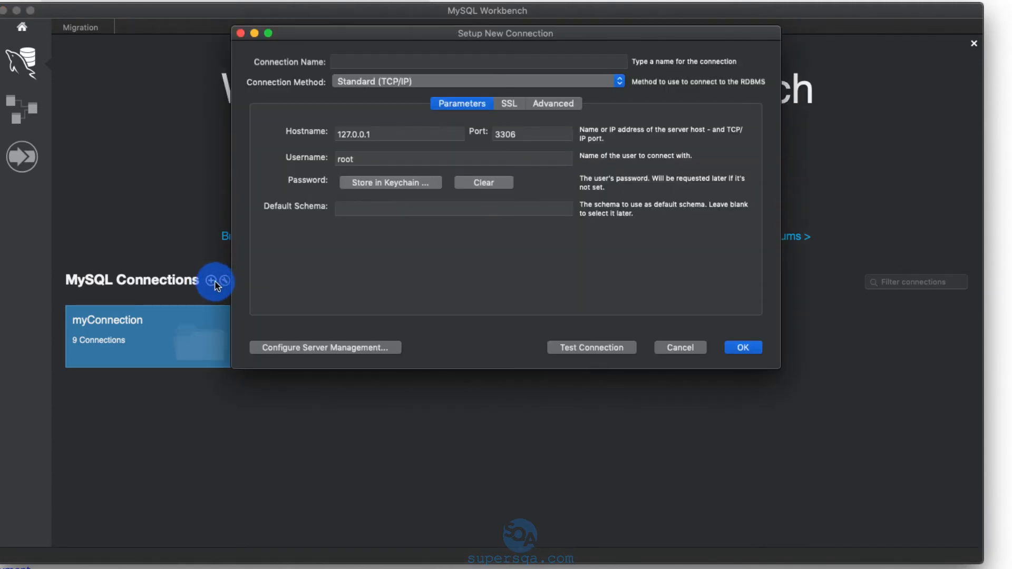
{"action": "left_click", "coordinate": [388, 61]}
{"action": "type", "text": "mystore"}
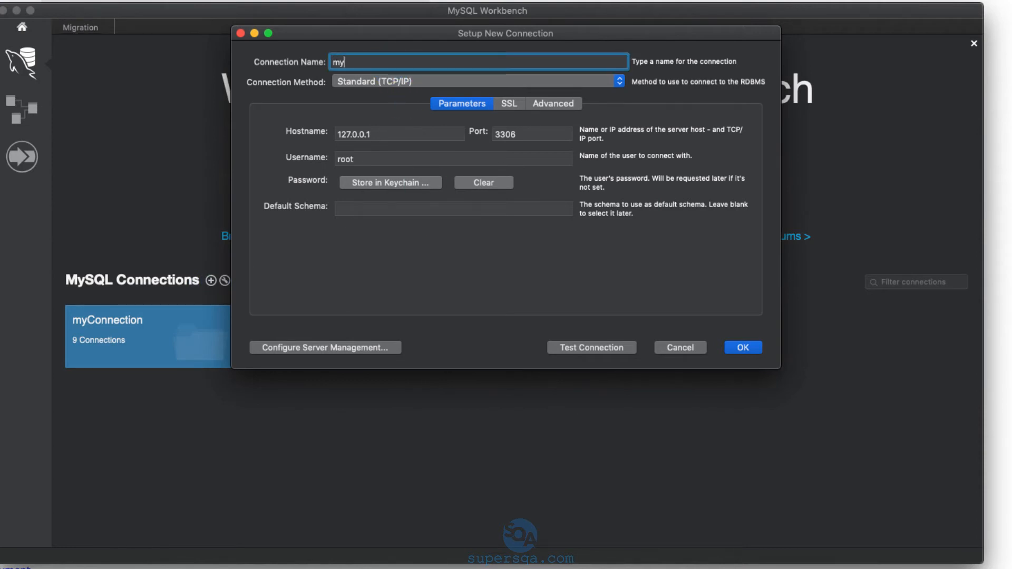
{"action": "type", "text": ".lo"}
{"action": "key", "text": "BackSpace"}
{"action": "key", "text": "BackSpace"}
{"action": "key", "text": "BackSpace"}
Step: Copy the database socket path from the mystore site's database details in Local and return to MySQL Workbench
{"action": "left_click", "coordinate": [349, 123]}
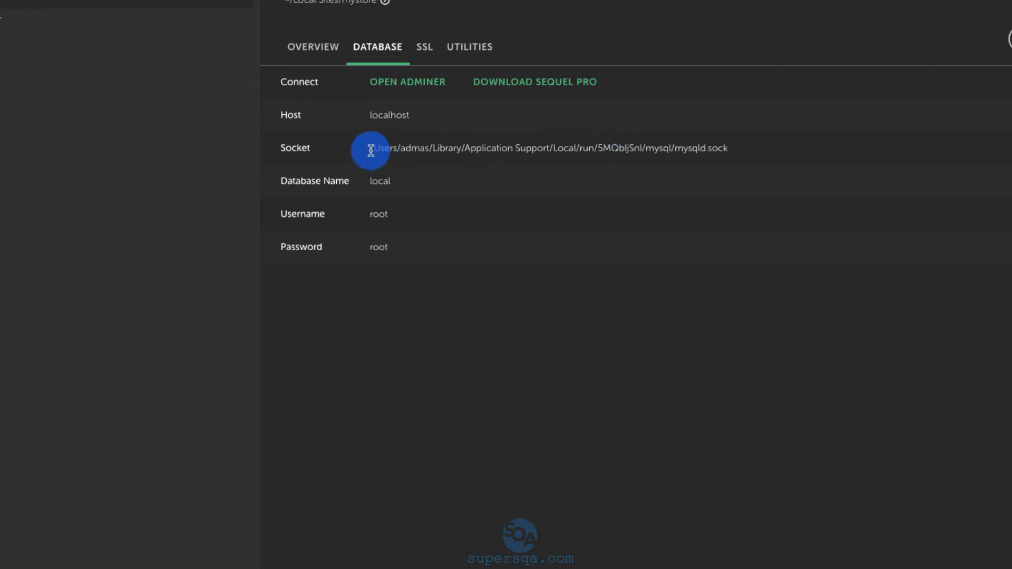
{"action": "triple_click", "coordinate": [719, 153]}
{"action": "key", "text": "super+Tab"}
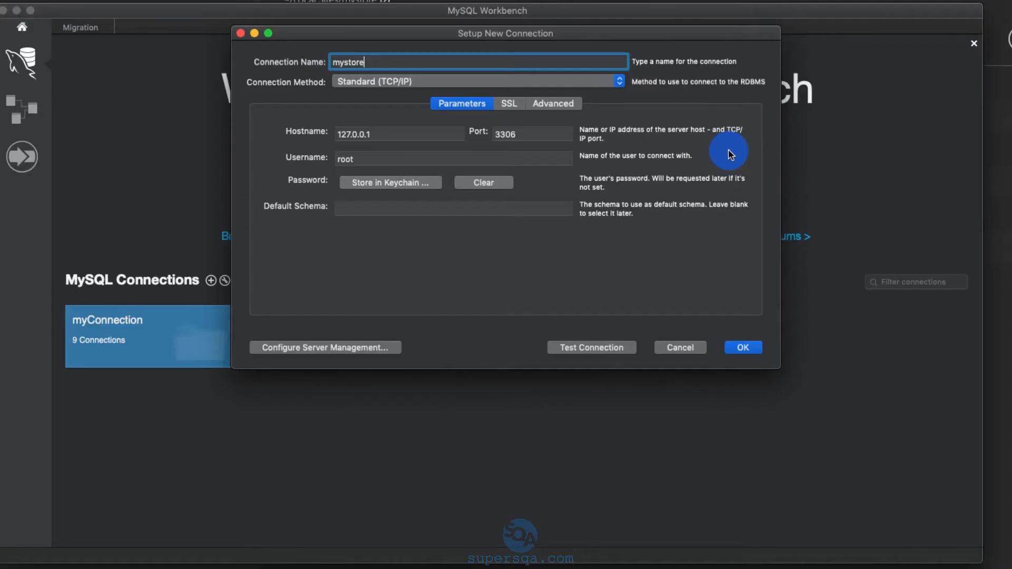
Step: Set the connection method to Local Socket/Pipe and paste the copied path as the Socket/Pipe Path
{"action": "left_click", "coordinate": [387, 83]}
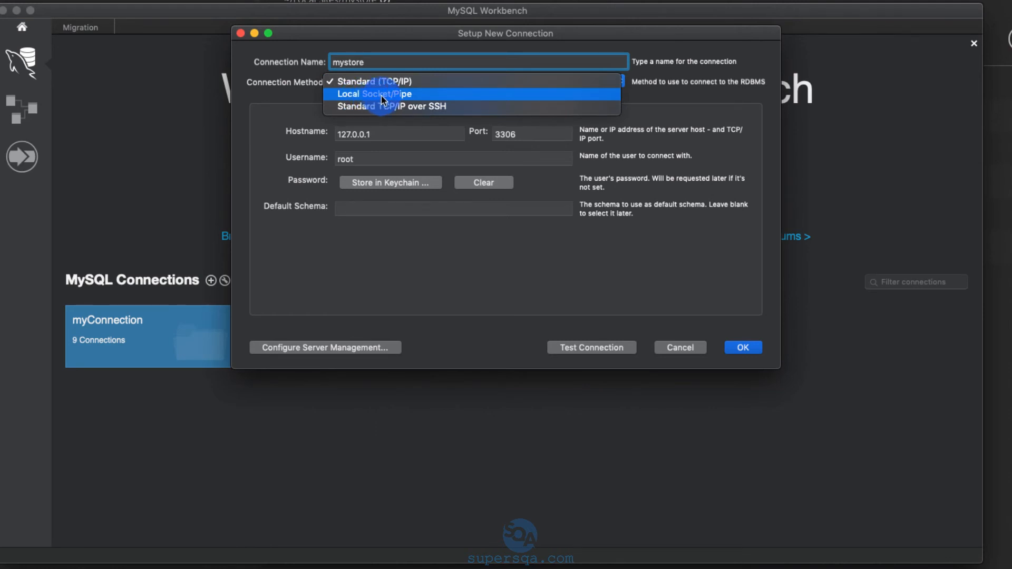
{"action": "left_click", "coordinate": [381, 96]}
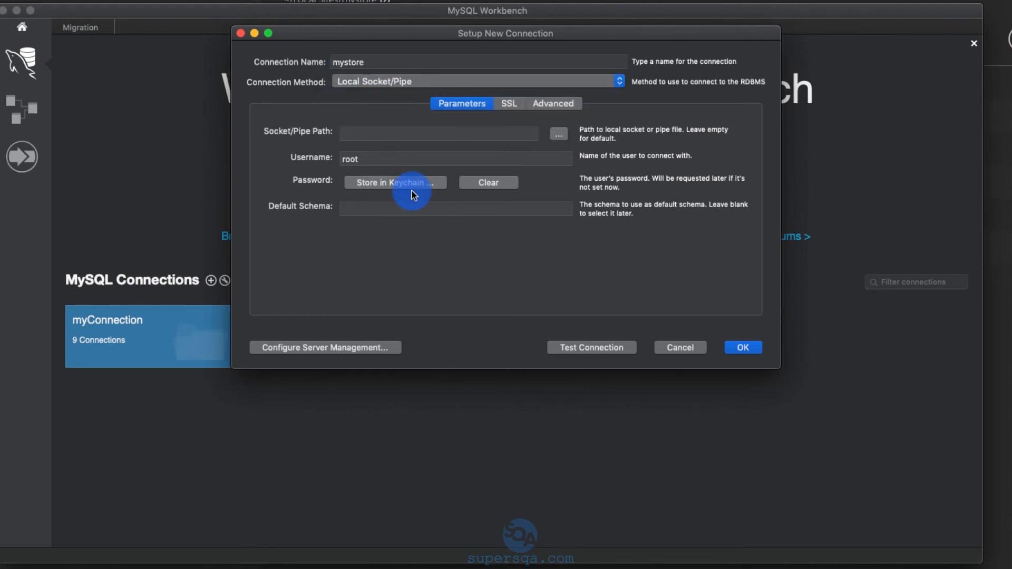
{"action": "left_click", "coordinate": [362, 132]}
{"action": "key", "text": "super+v"}
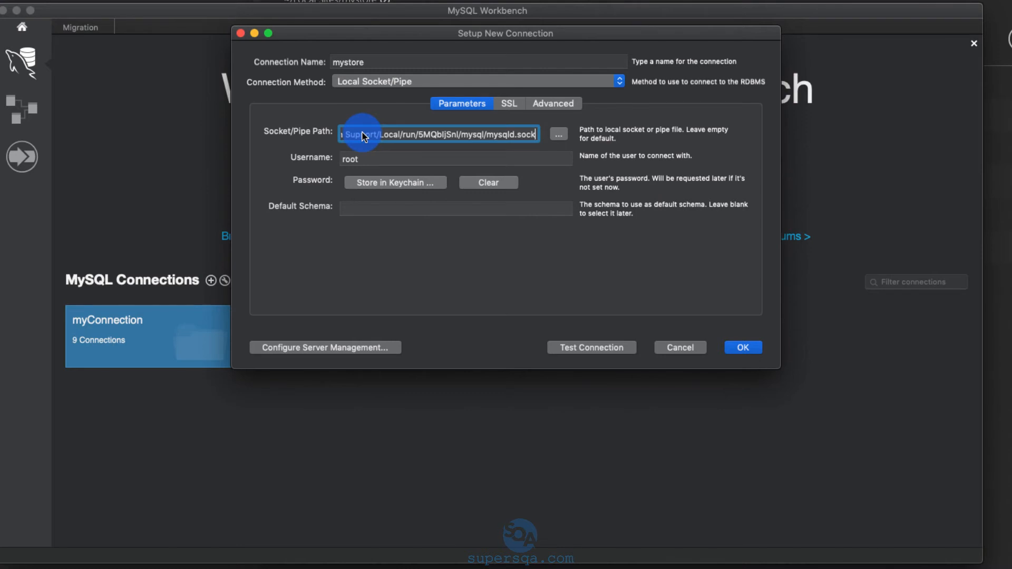
Step: Check the database username and password fields in Local, then return to the connection setup in MySQL Workbench
{"action": "key", "text": "super+Tab"}
{"action": "left_click", "coordinate": [357, 197]}
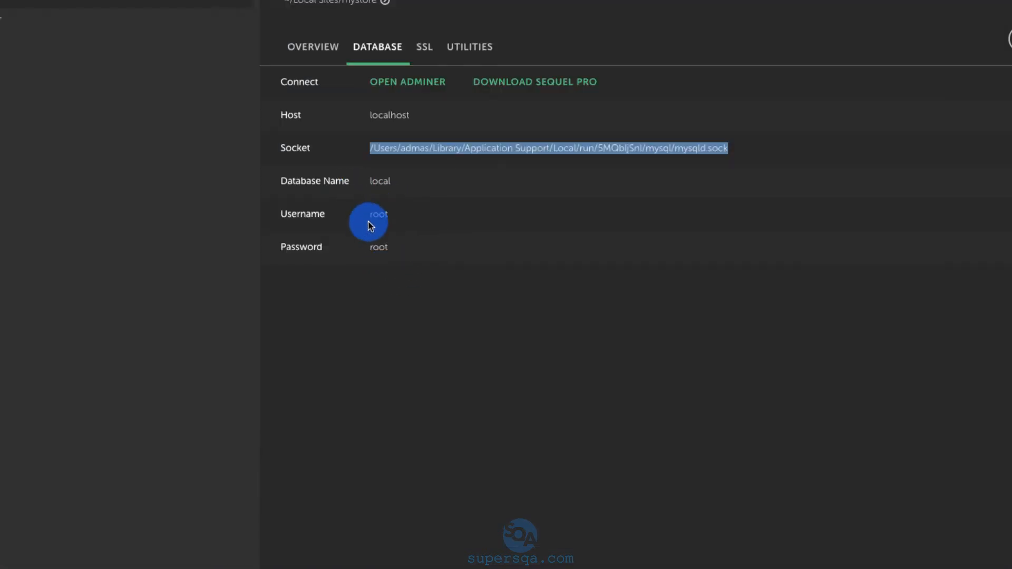
{"action": "key", "text": "super+Tab"}
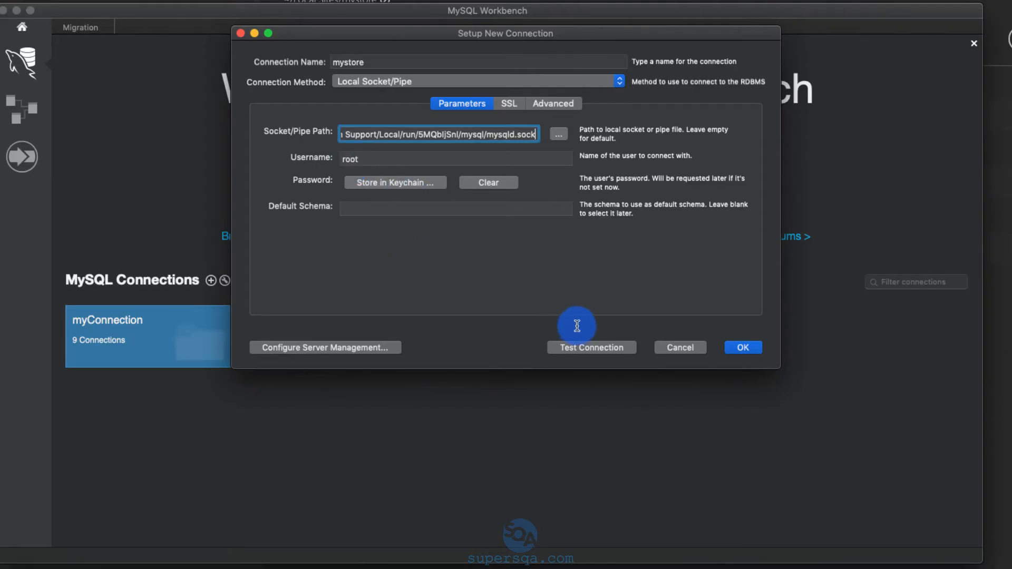
Step: Test the connection, entering the database password and saving it in the keychain
{"action": "left_click", "coordinate": [592, 349]}
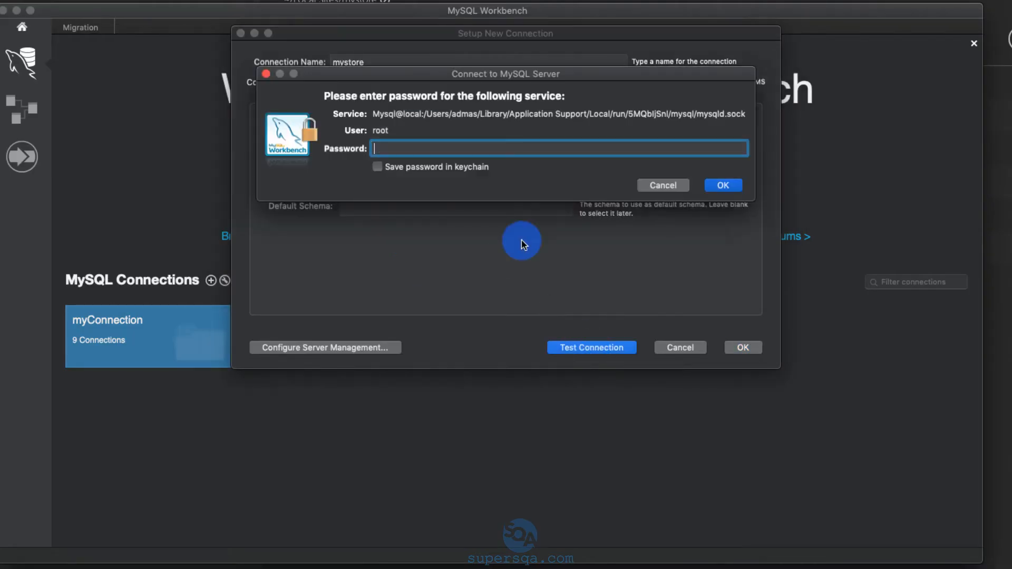
{"action": "type", "text": "root"}
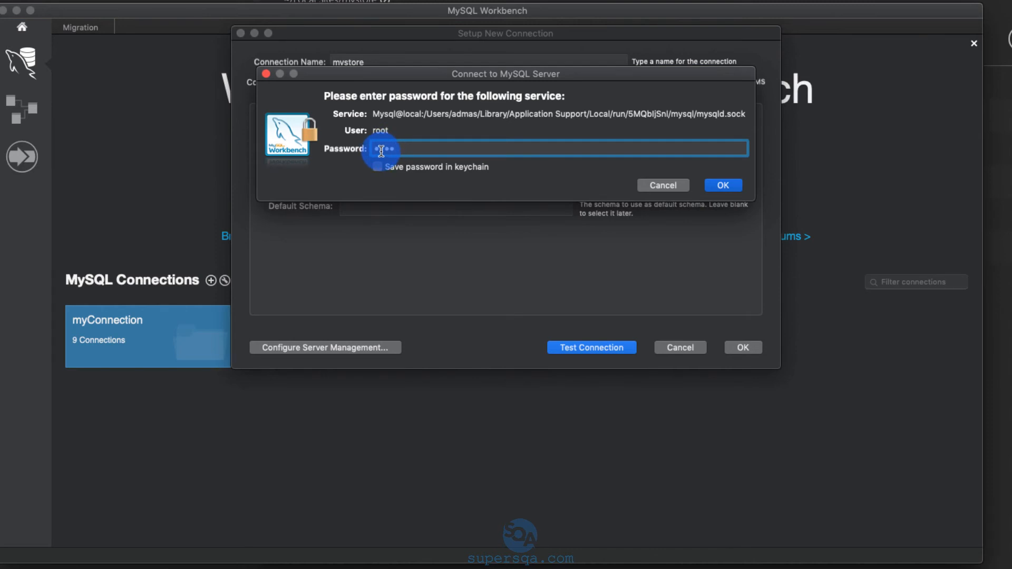
{"action": "left_click", "coordinate": [378, 167]}
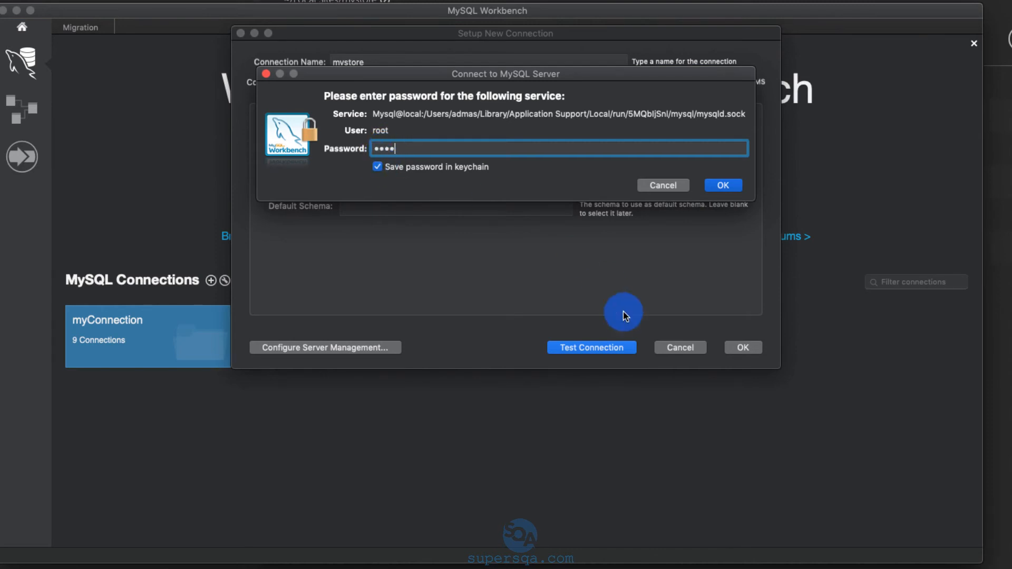
{"action": "left_click", "coordinate": [725, 185]}
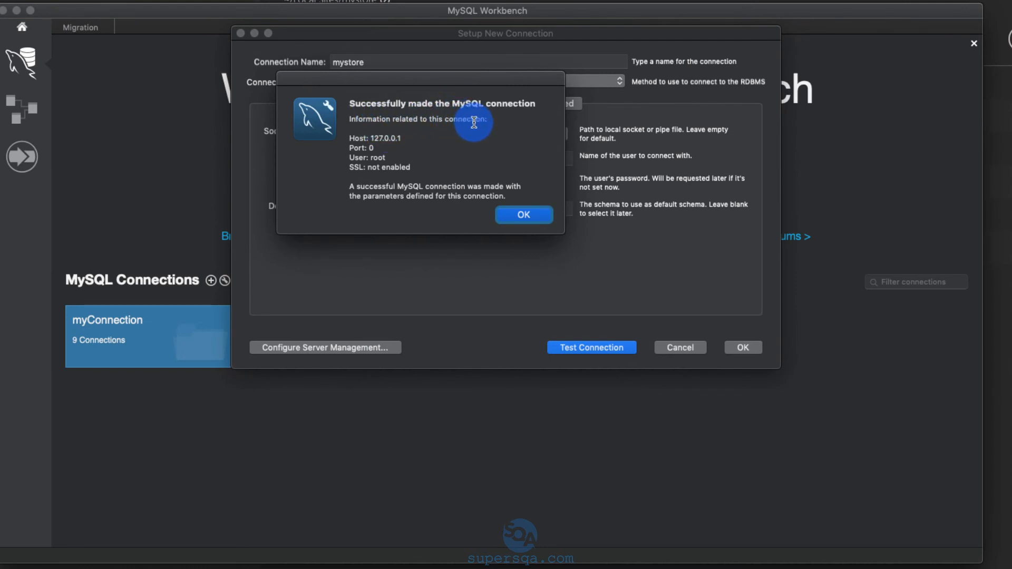
{"action": "left_click", "coordinate": [523, 214]}
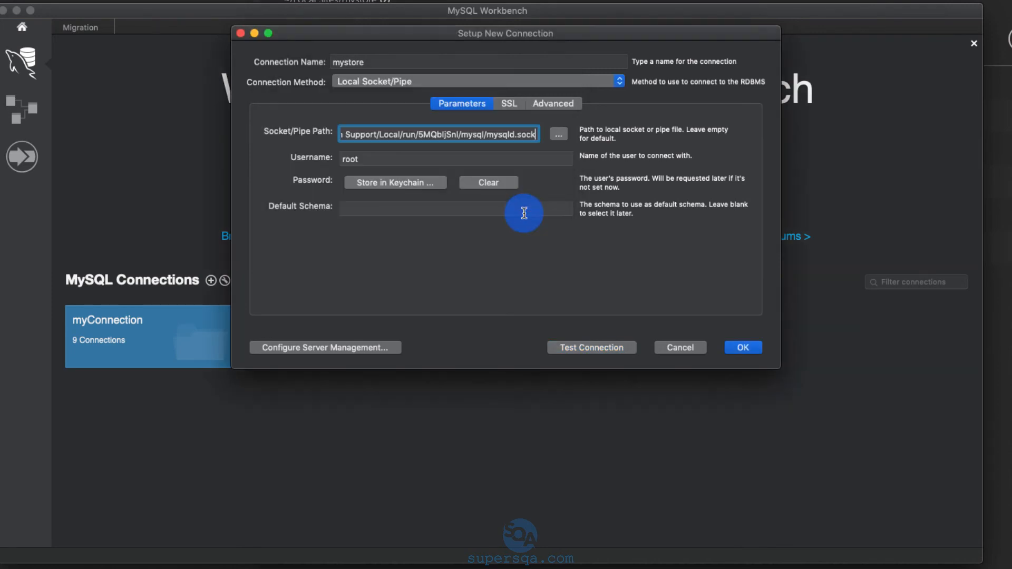
Step: Save the new connection, open mystore, and maximize the MySQL Workbench window
{"action": "left_click", "coordinate": [753, 353]}
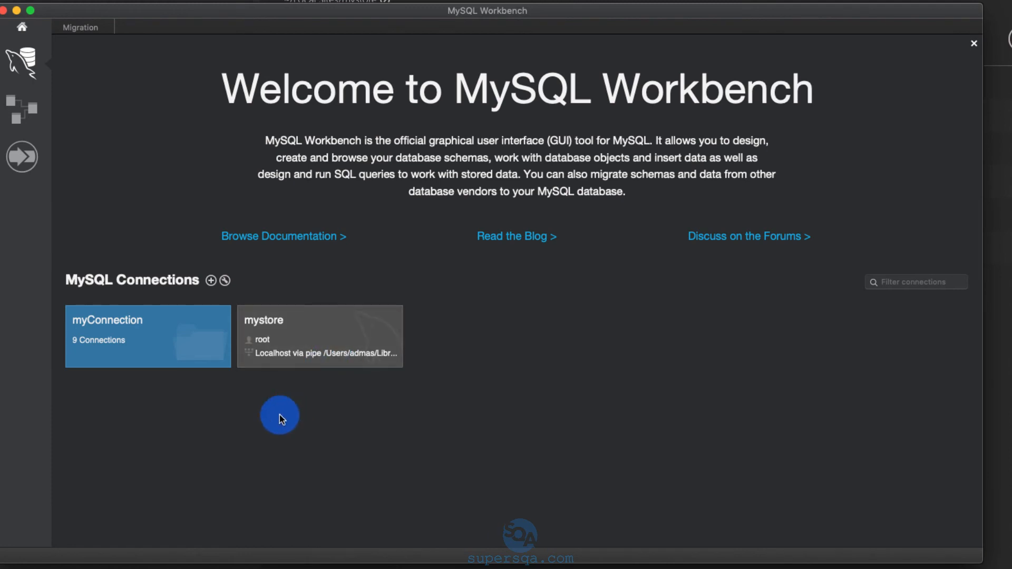
{"action": "left_click", "coordinate": [326, 339]}
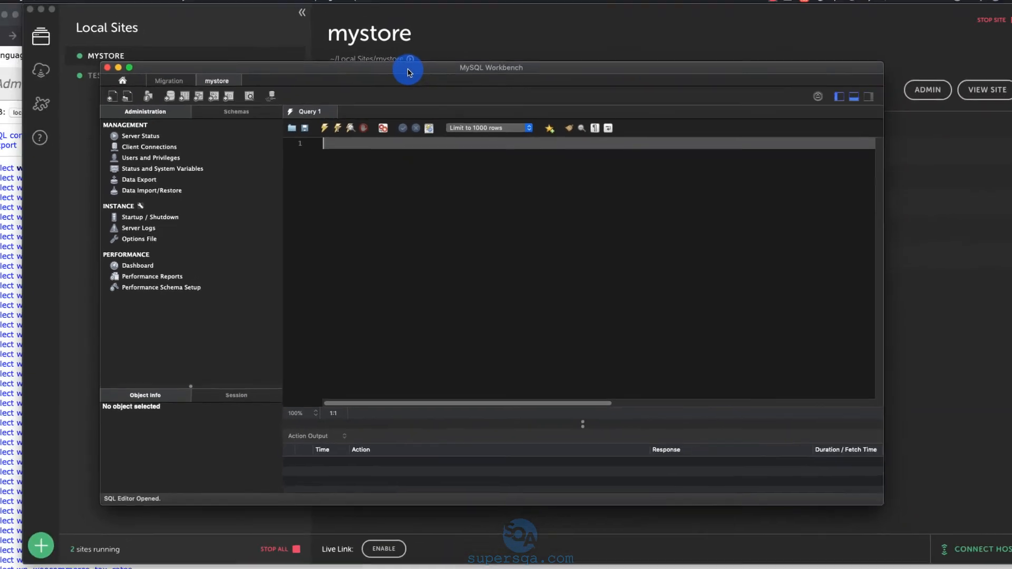
{"action": "double_click", "coordinate": [378, 21]}
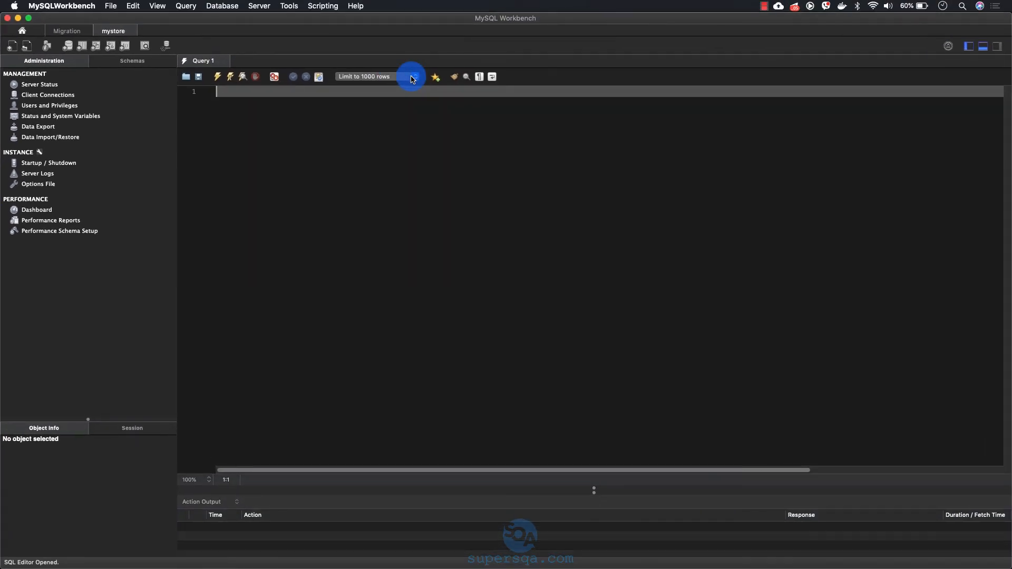
Step: Show the schemas and expand the local schema's Tables to examine its full table list
{"action": "left_click", "coordinate": [132, 61]}
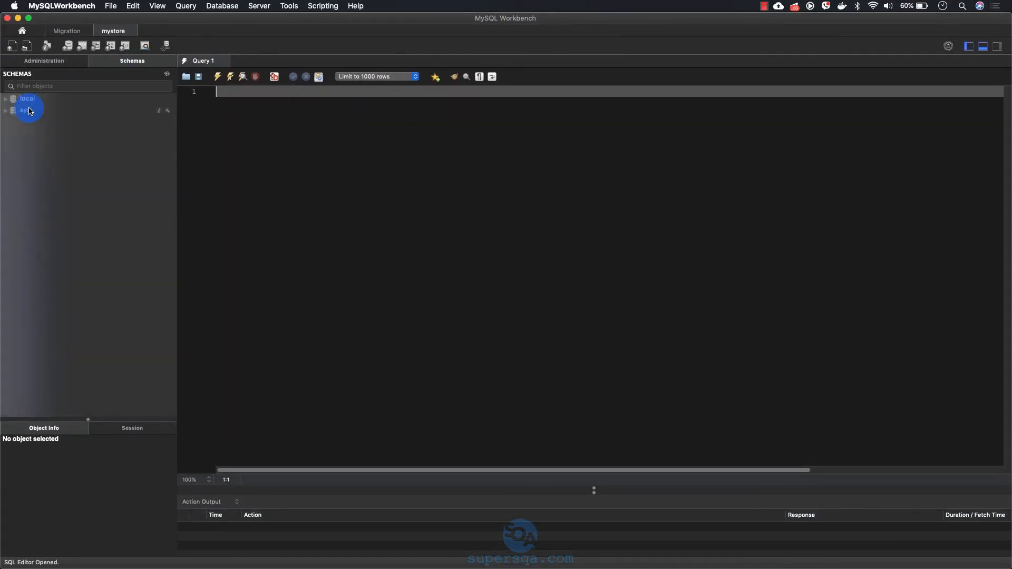
{"action": "left_click", "coordinate": [12, 104]}
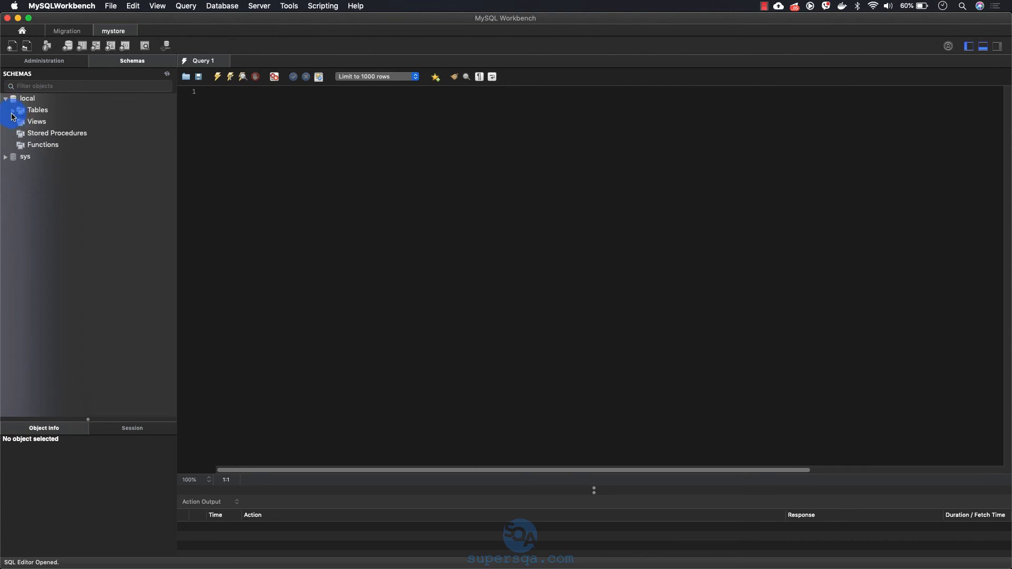
{"action": "left_click", "coordinate": [11, 113]}
{"action": "scroll", "coordinate": [68, 197], "scroll_direction": "down", "scroll_amount": 10}
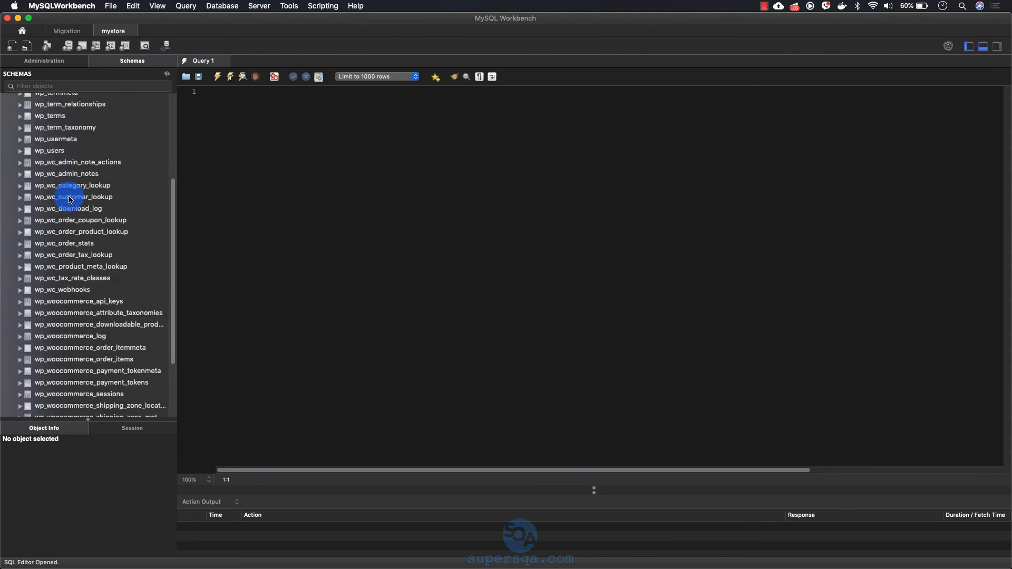
{"action": "scroll", "coordinate": [70, 199], "scroll_direction": "down", "scroll_amount": 2}
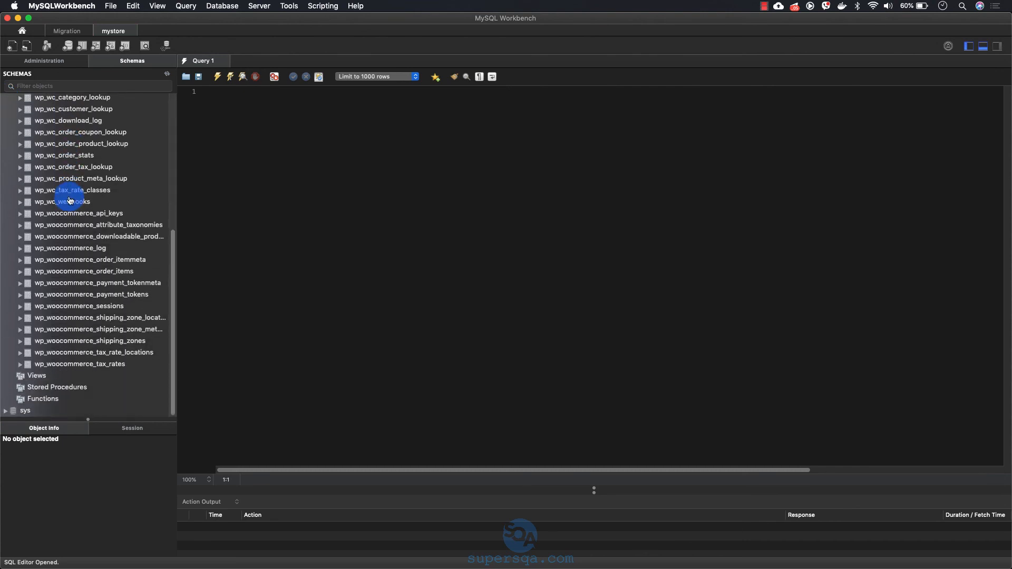
Step: Switch to Adminer in Chrome, review the local database's table list for comparison, and return to MySQL Workbench
{"action": "key", "text": "super+Tab"}
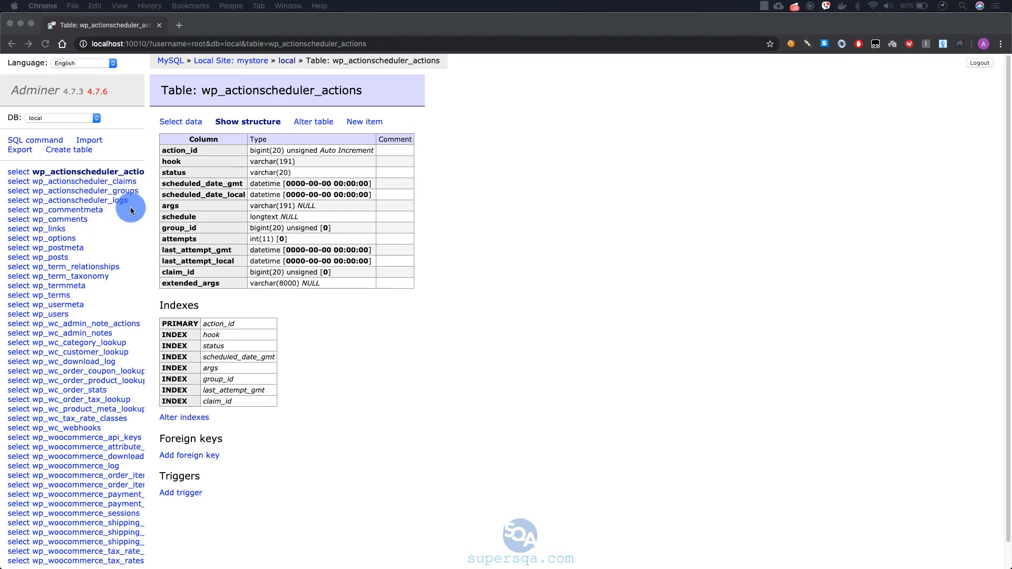
{"action": "left_click", "coordinate": [13, 45]}
{"action": "scroll", "coordinate": [298, 310], "scroll_direction": "down", "scroll_amount": 5}
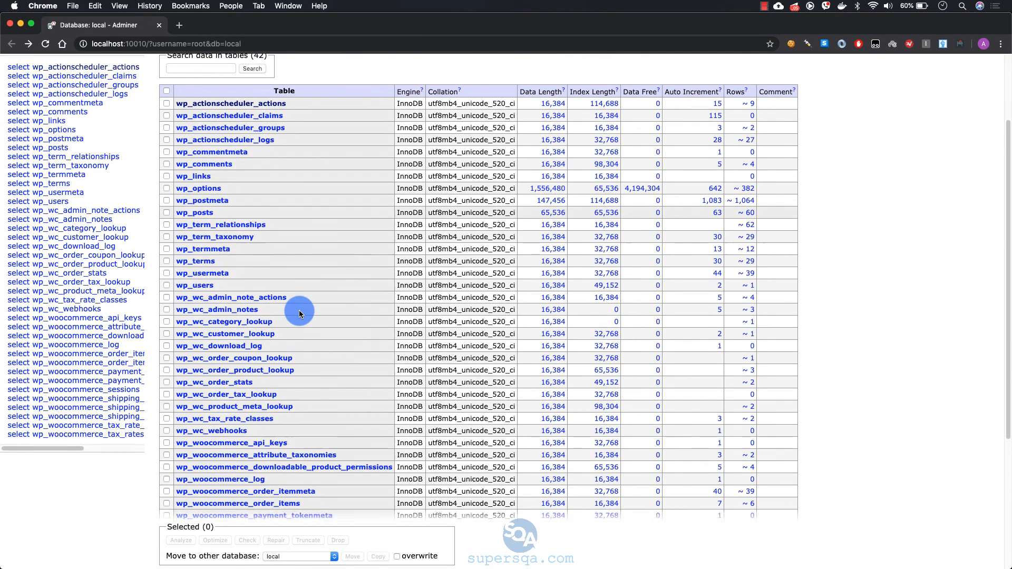
{"action": "scroll", "coordinate": [299, 310], "scroll_direction": "down", "scroll_amount": 5}
{"action": "key", "text": "super+Tab"}
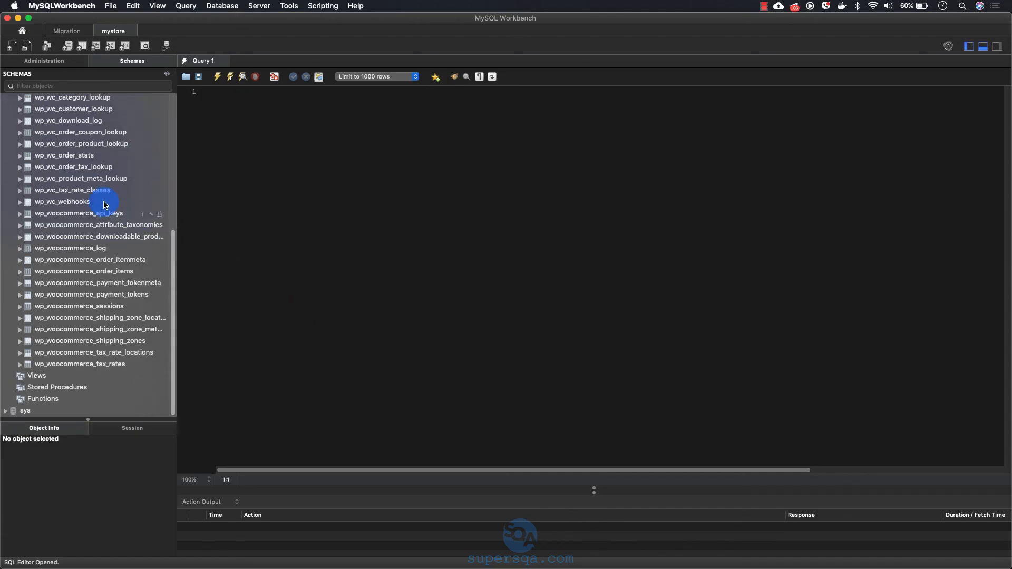
Step: Look through the local schema's tables, selecting wp_posts and wp_users in turn
{"action": "scroll", "coordinate": [104, 205], "scroll_direction": "up", "scroll_amount": 10}
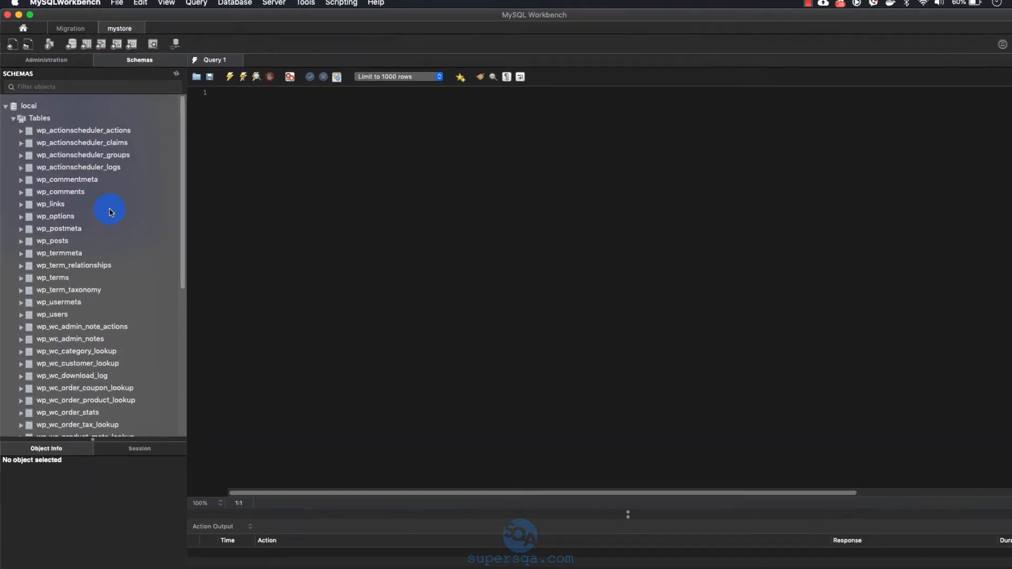
{"action": "scroll", "coordinate": [78, 329], "scroll_direction": "down", "scroll_amount": 4}
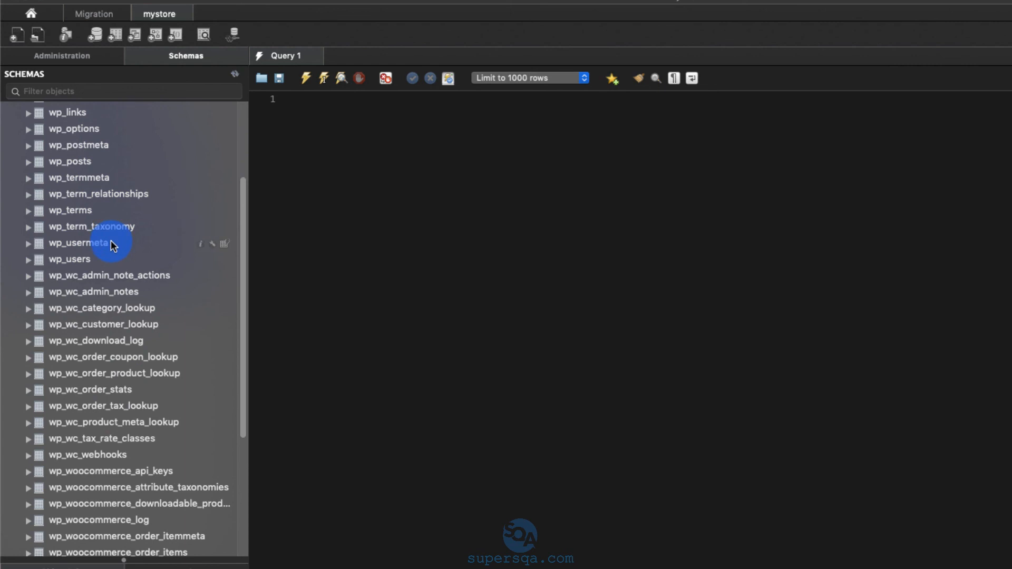
{"action": "left_click", "coordinate": [84, 165]}
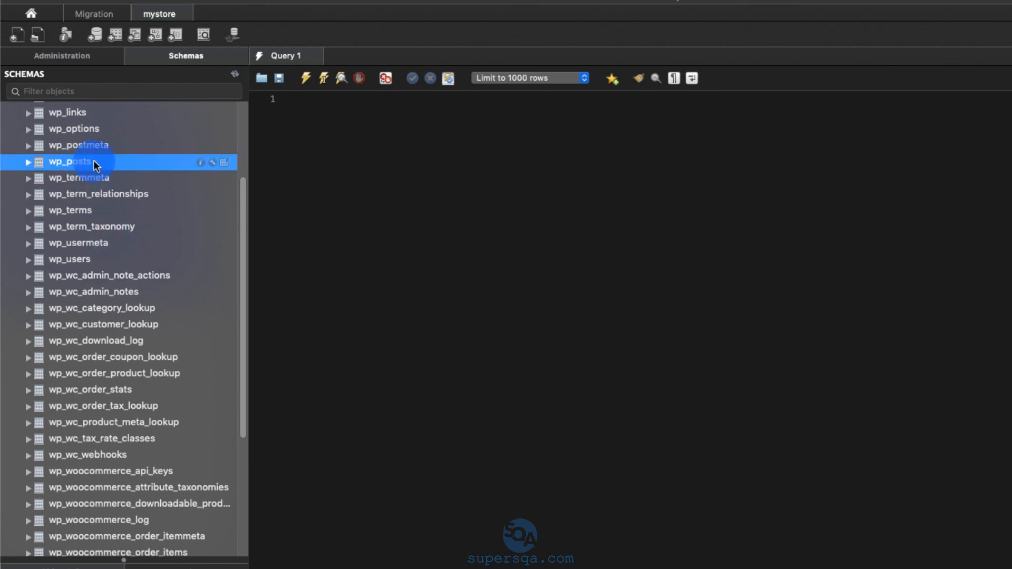
{"action": "left_click", "coordinate": [81, 260]}
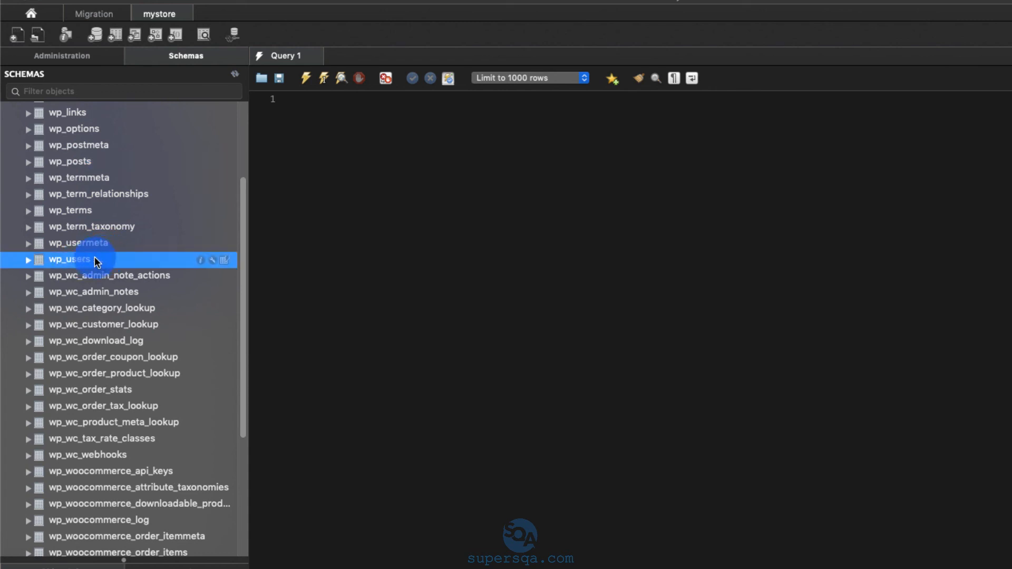